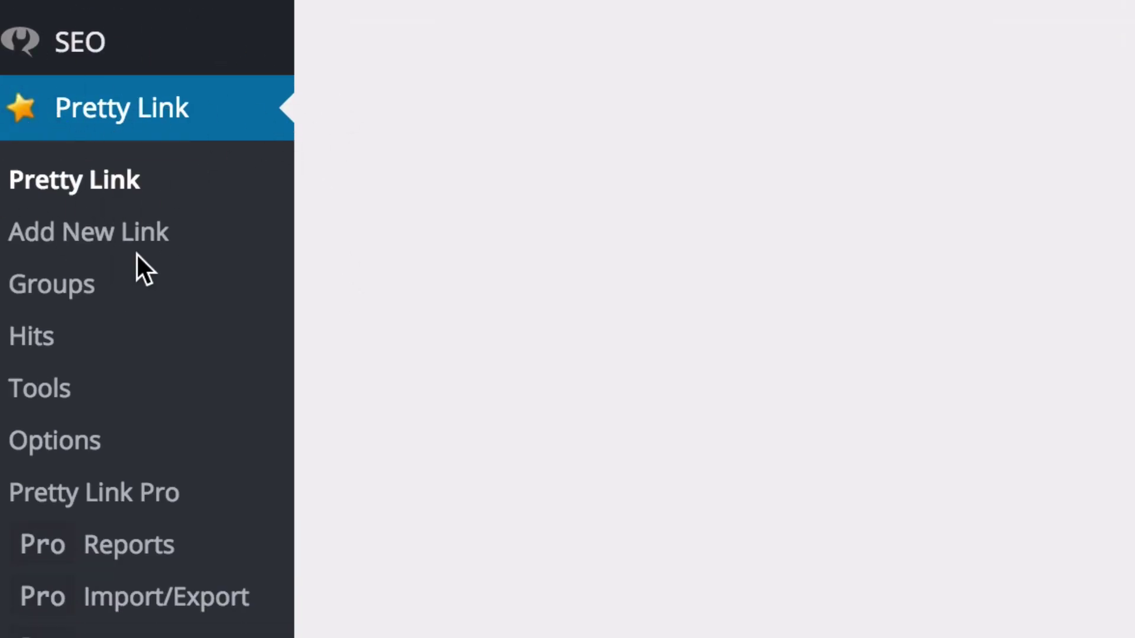
pyautogui.scroll(-2, 228, 190)
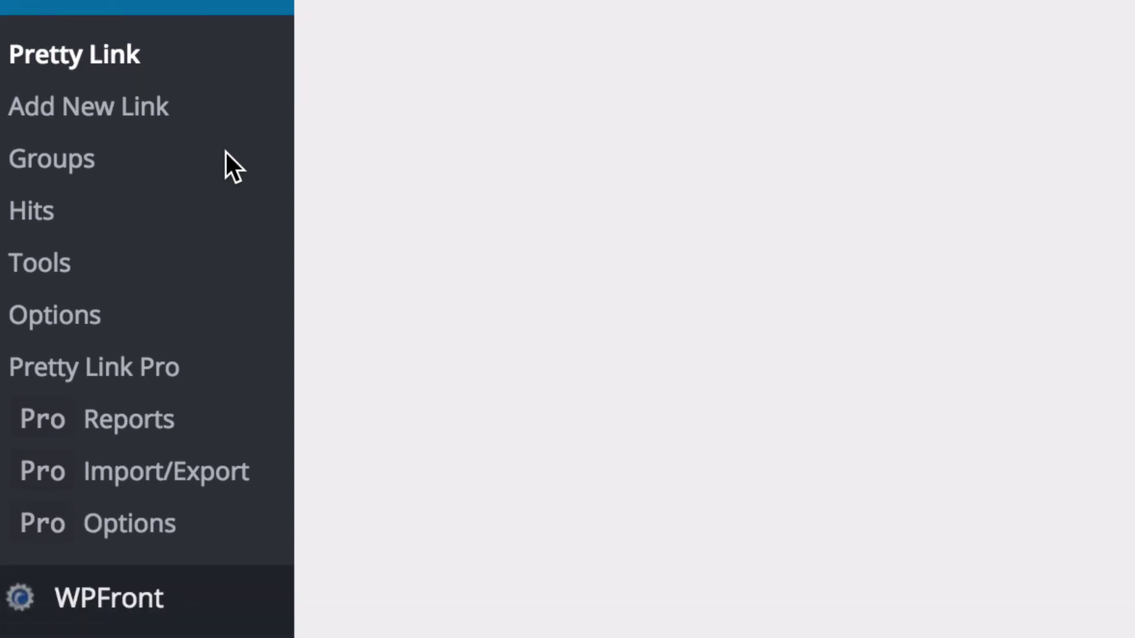
pyautogui.scroll(3, 224, 145)
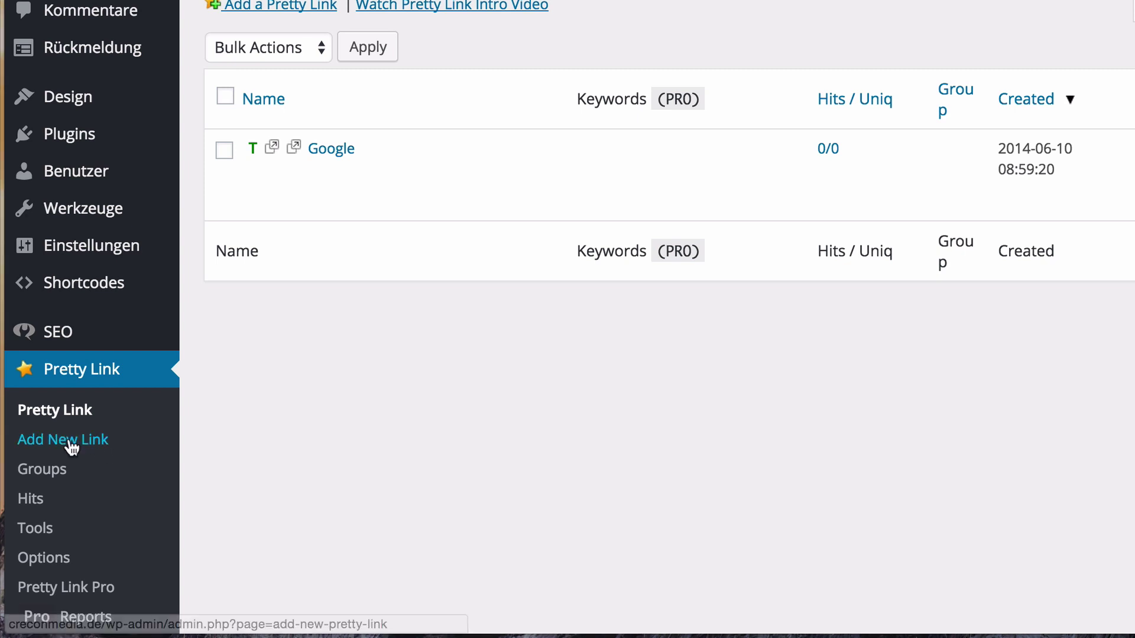
pyautogui.click(37, 444)
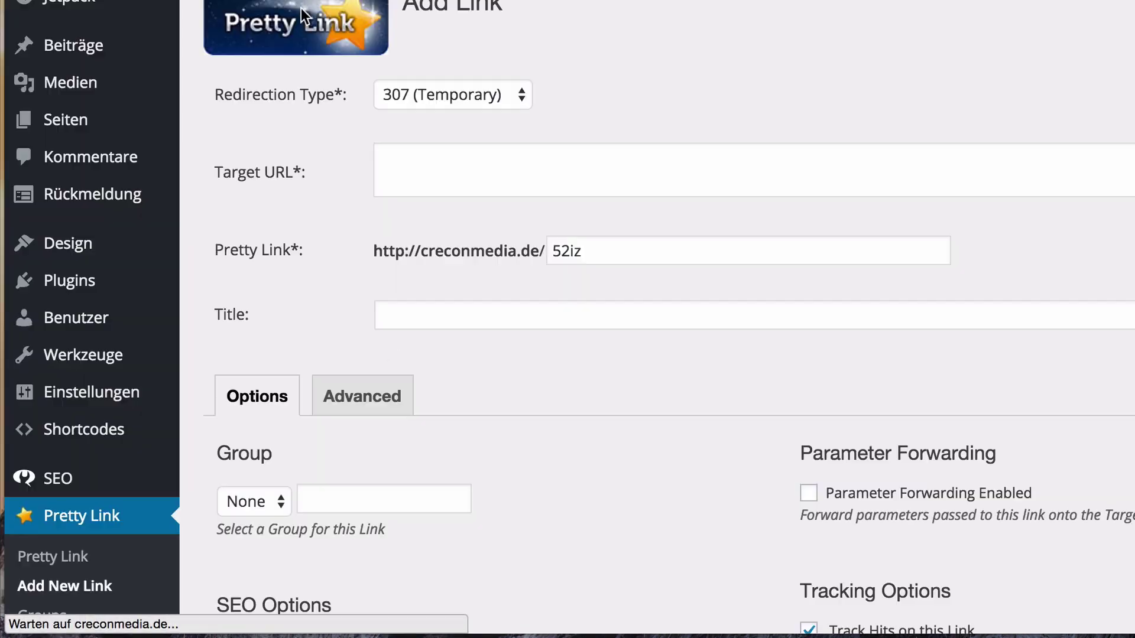
pyautogui.click(404, 195)
pyautogui.write('www.')
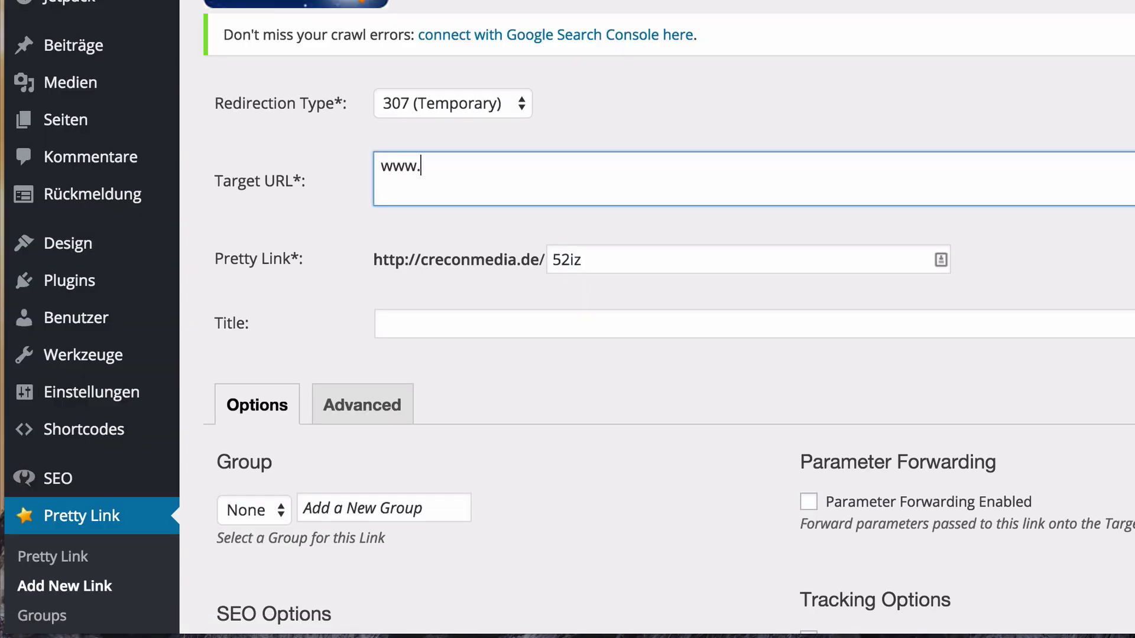
pyautogui.write('google.de')
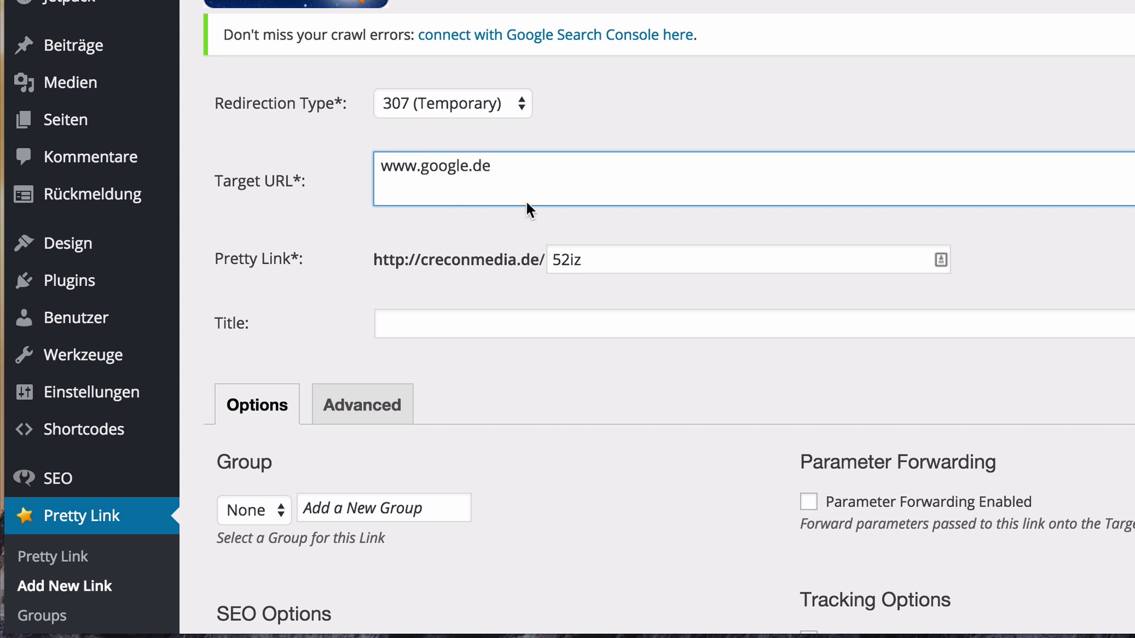
pyautogui.doubleClick(447, 166)
pyautogui.write('facebook')
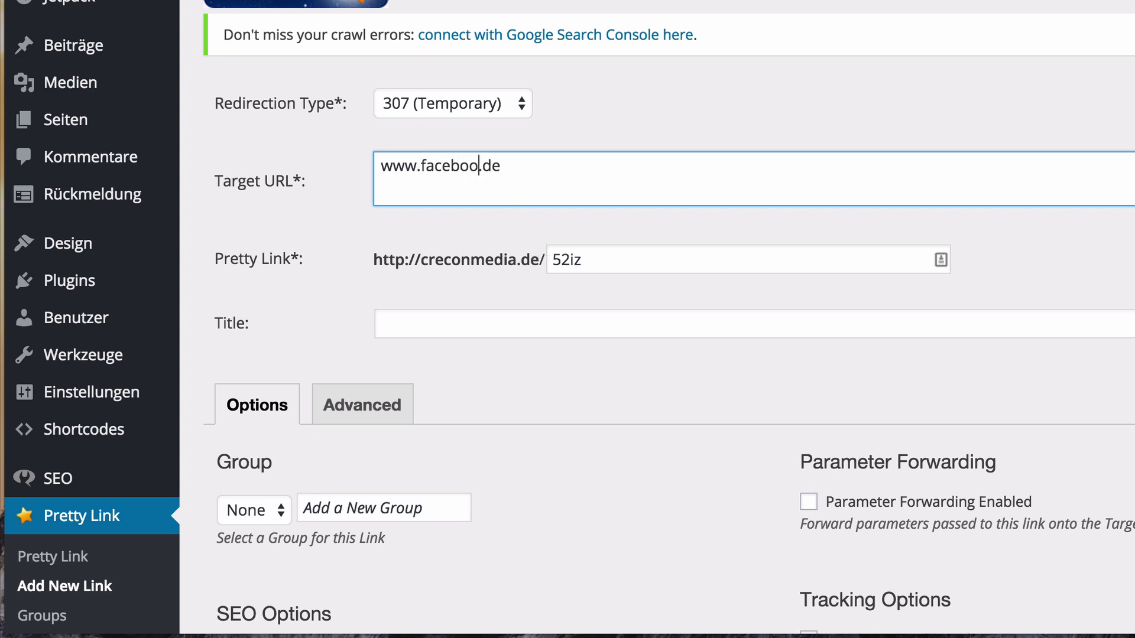
pyautogui.click(569, 178)
# Replace the generated short-link slug with fb, leaving the title empty.
pyautogui.click(584, 260)
pyautogui.doubleClick(584, 260)
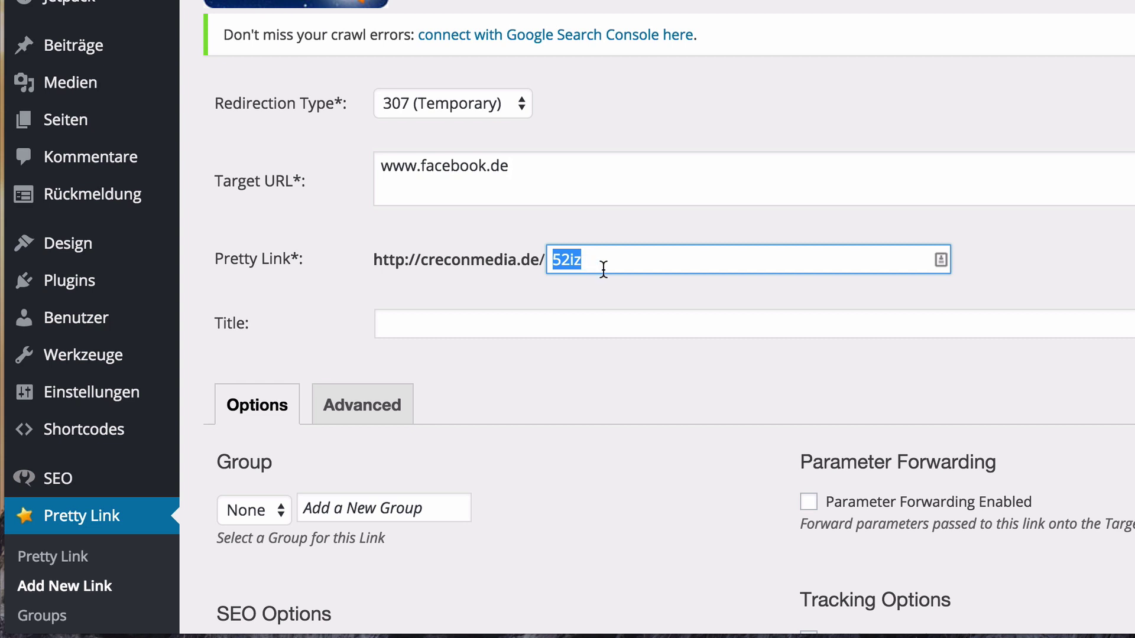
pyautogui.write('fb')
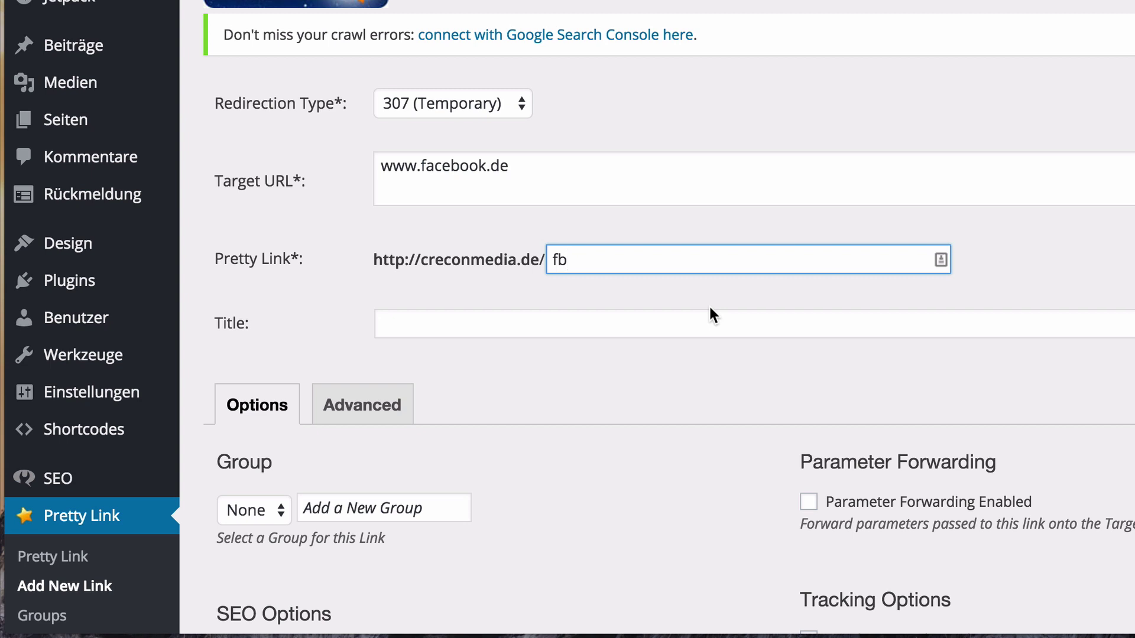
pyautogui.click(629, 327)
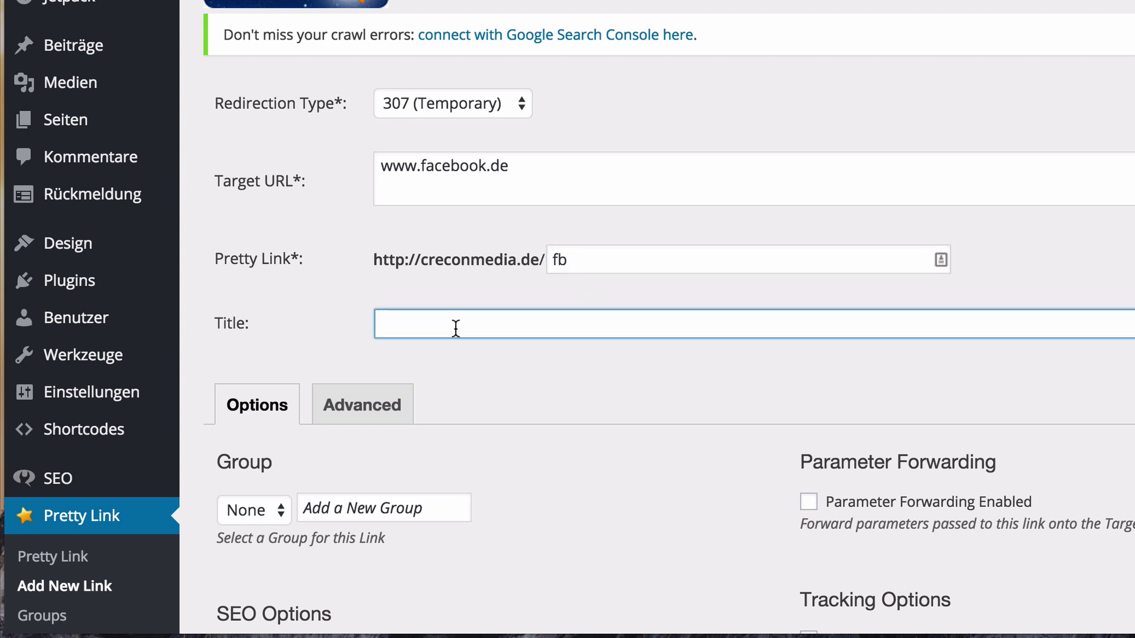
pyautogui.scroll(-2, 455, 328)
pyautogui.scroll(-5, 455, 327)
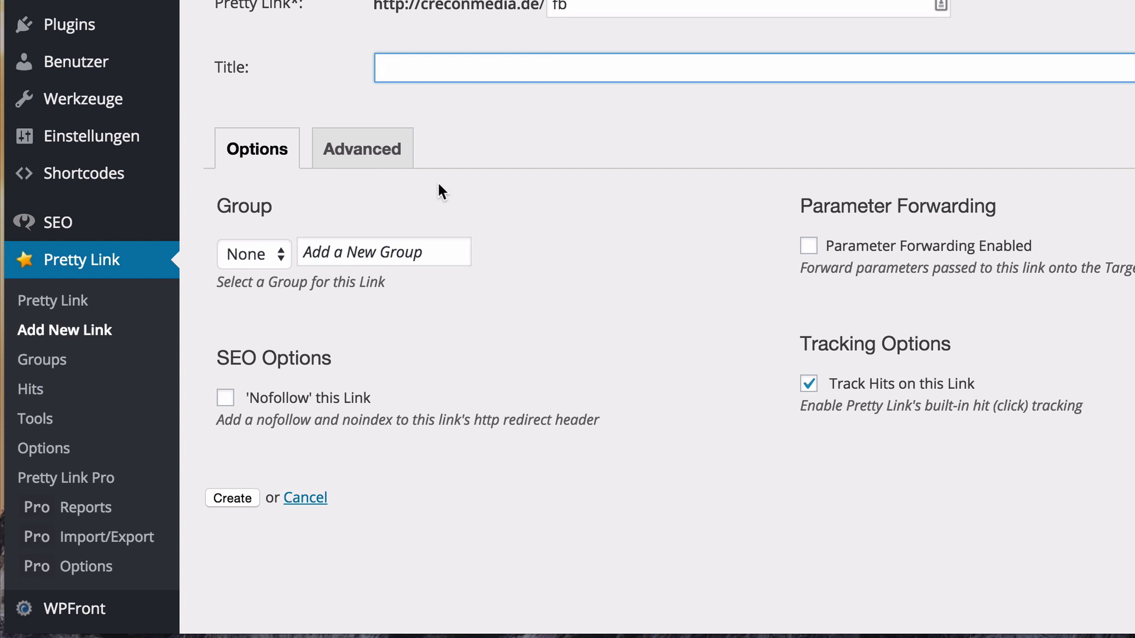
pyautogui.scroll(5, 490, 337)
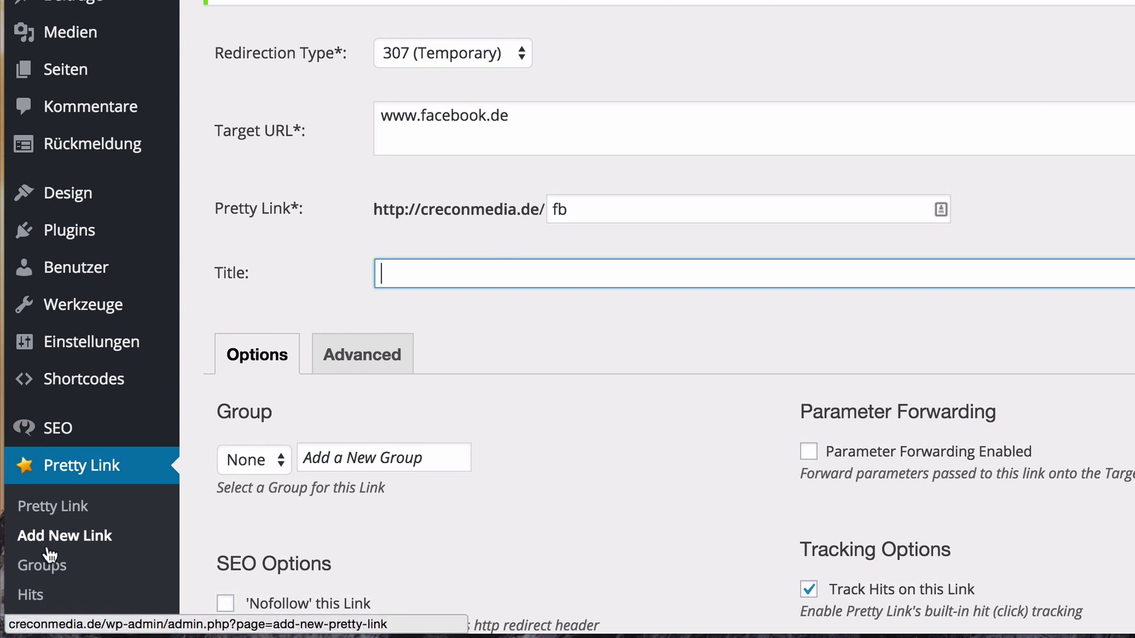
pyautogui.click(460, 131)
pyautogui.hotkey('shift', 'Left')
pyautogui.hotkey('shift', 'Left')
pyautogui.press('super+a')
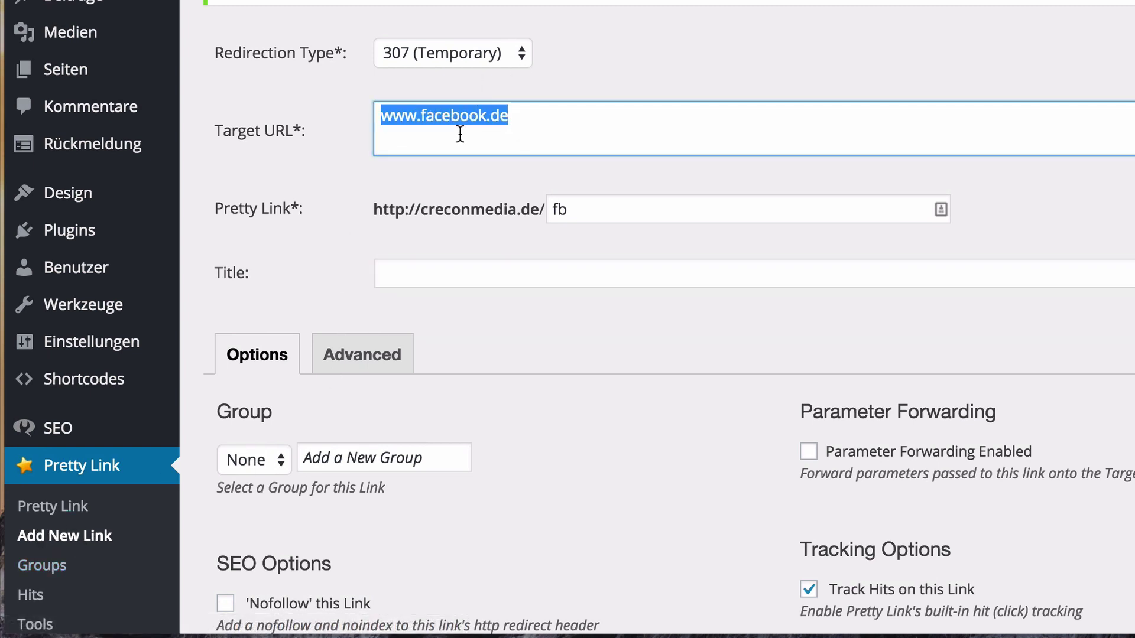
pyautogui.click(559, 109)
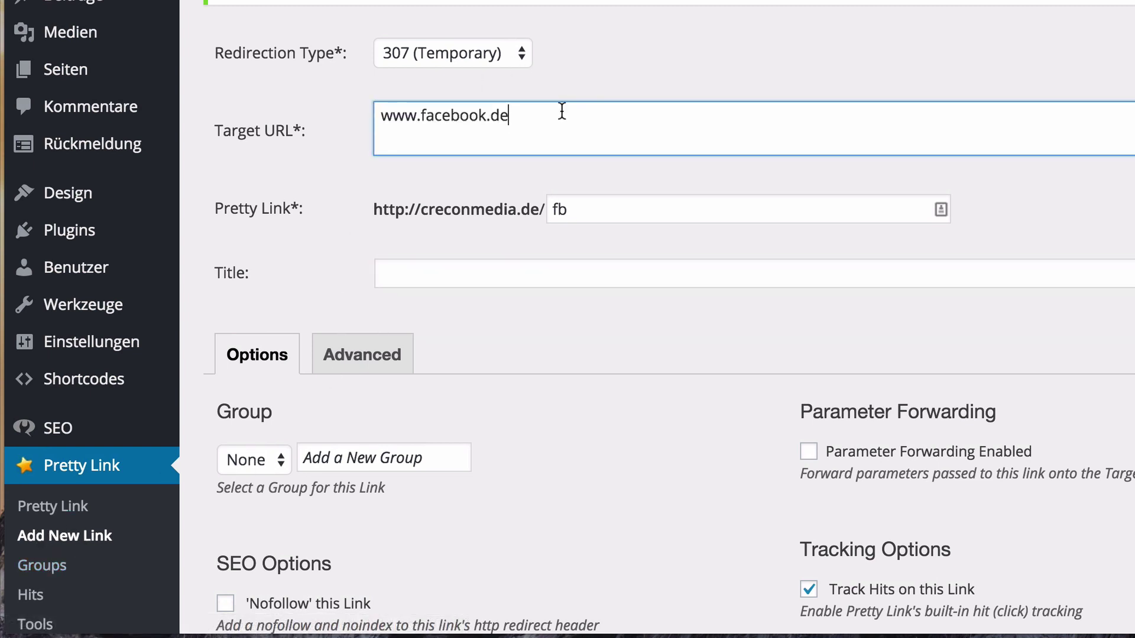
pyautogui.doubleClick(573, 211)
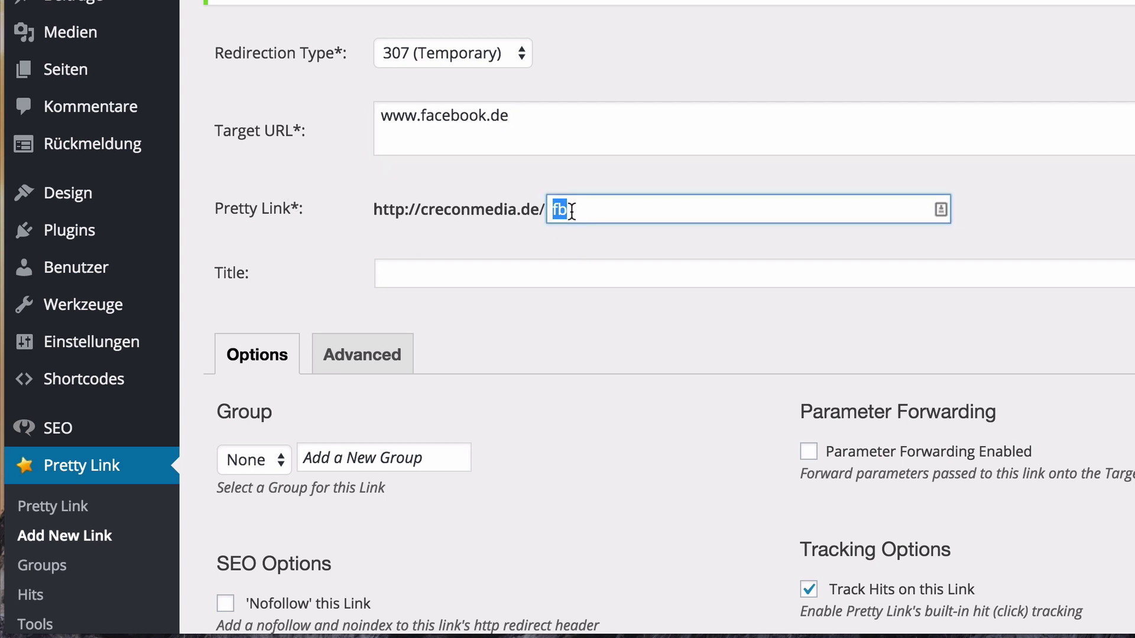
pyautogui.click(579, 199)
pyautogui.scroll(-1, 411, 384)
pyautogui.scroll(-5, 412, 386)
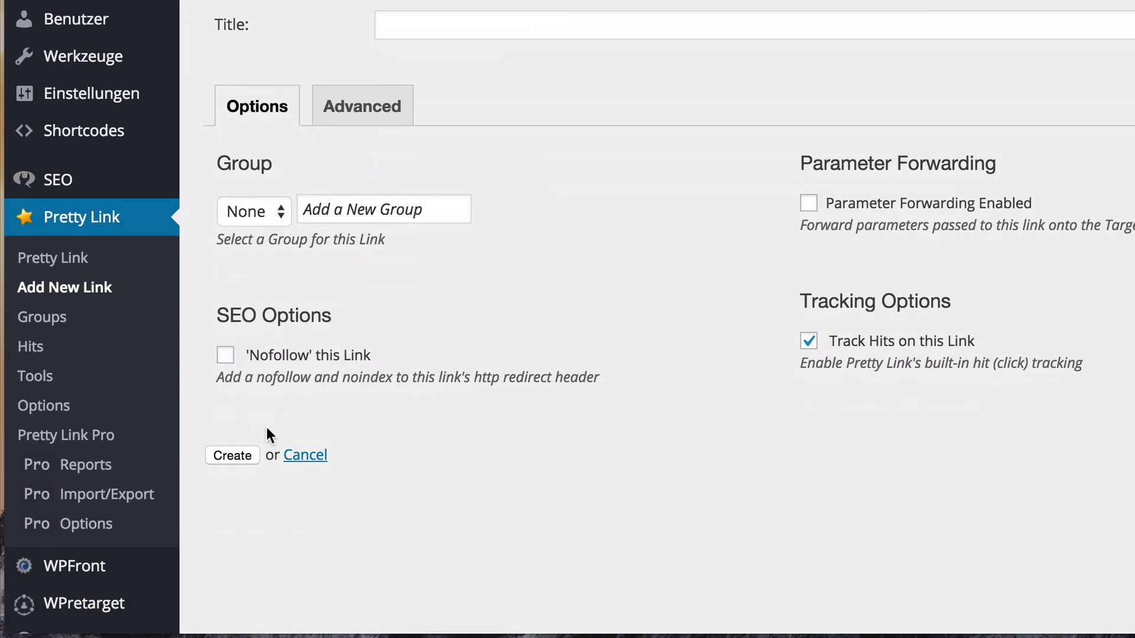
pyautogui.click(241, 455)
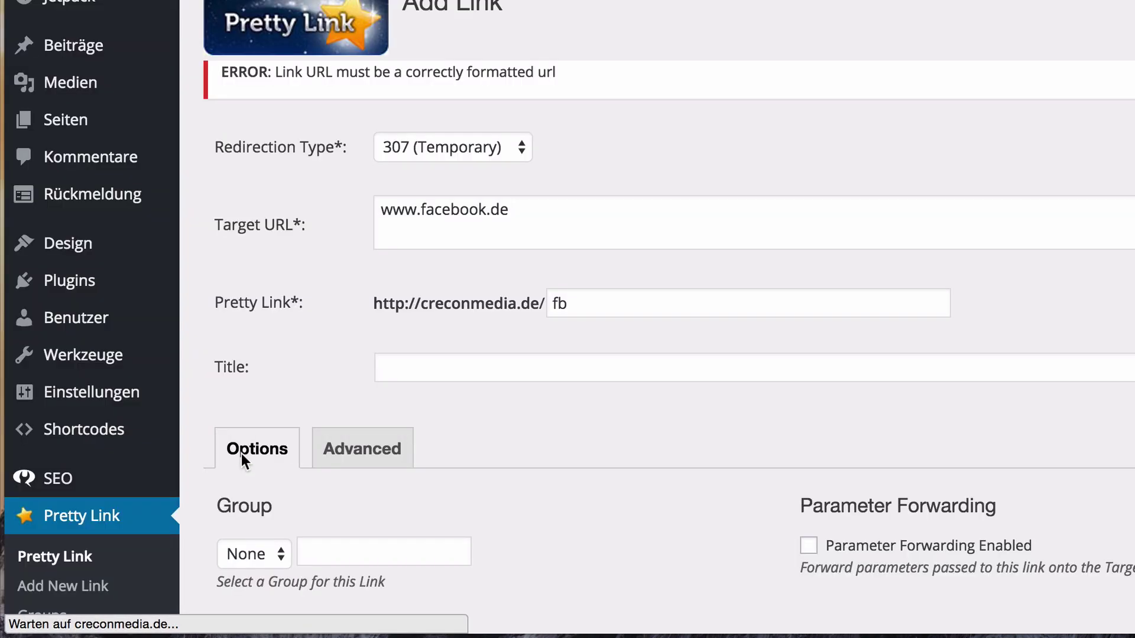
pyautogui.doubleClick(397, 225)
pyautogui.click(407, 227)
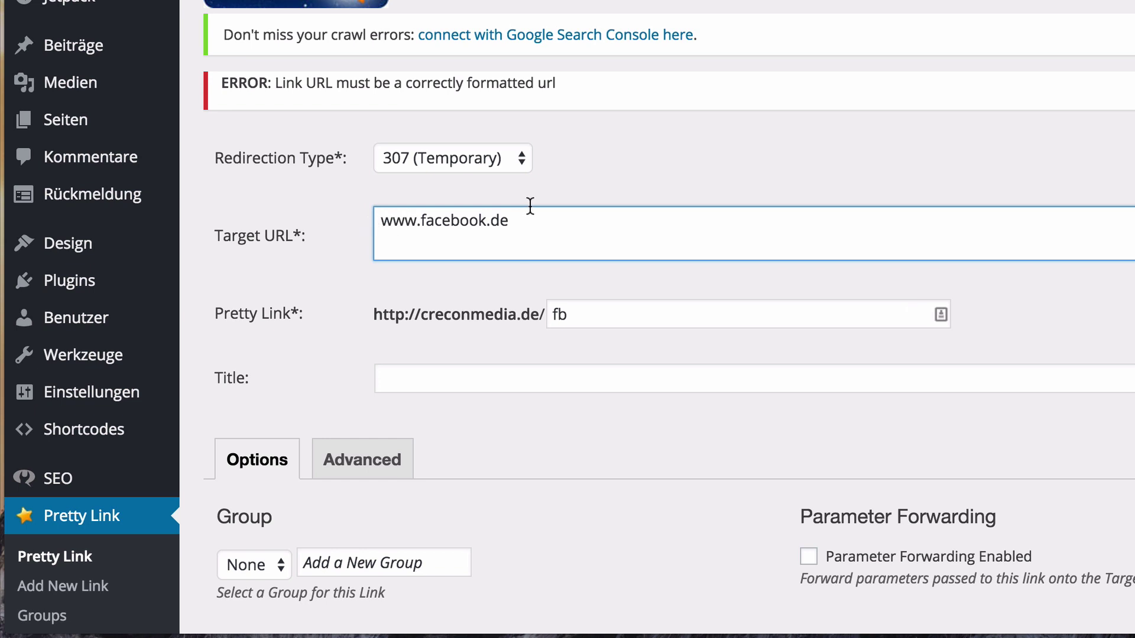
pyautogui.moveTo(378, 221); pyautogui.dragTo(405, 220)
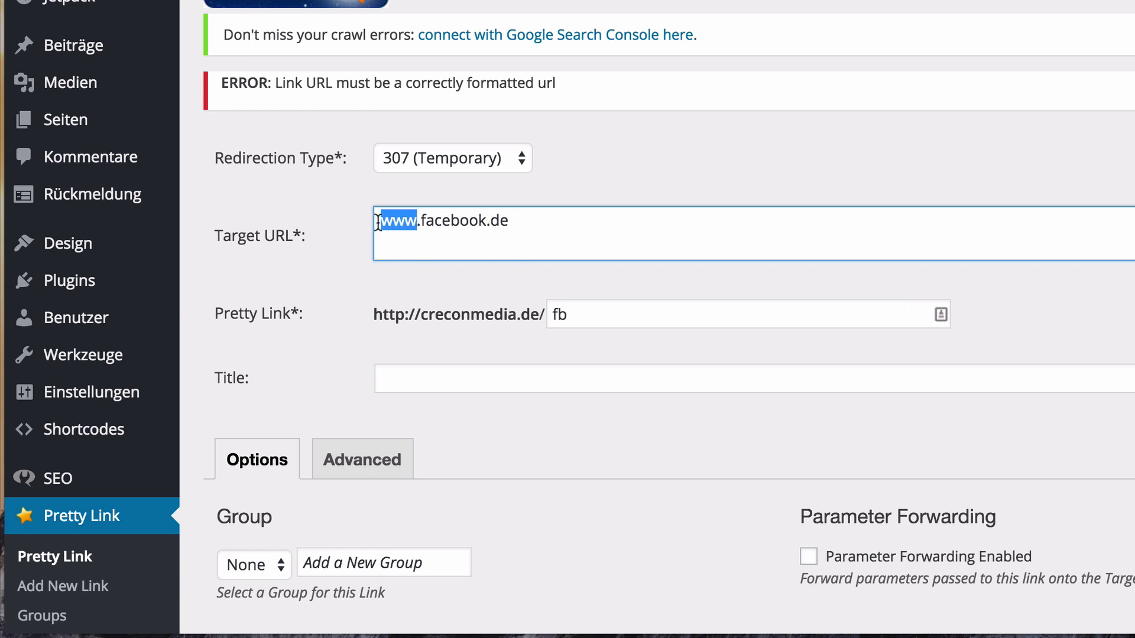
pyautogui.write('http://')
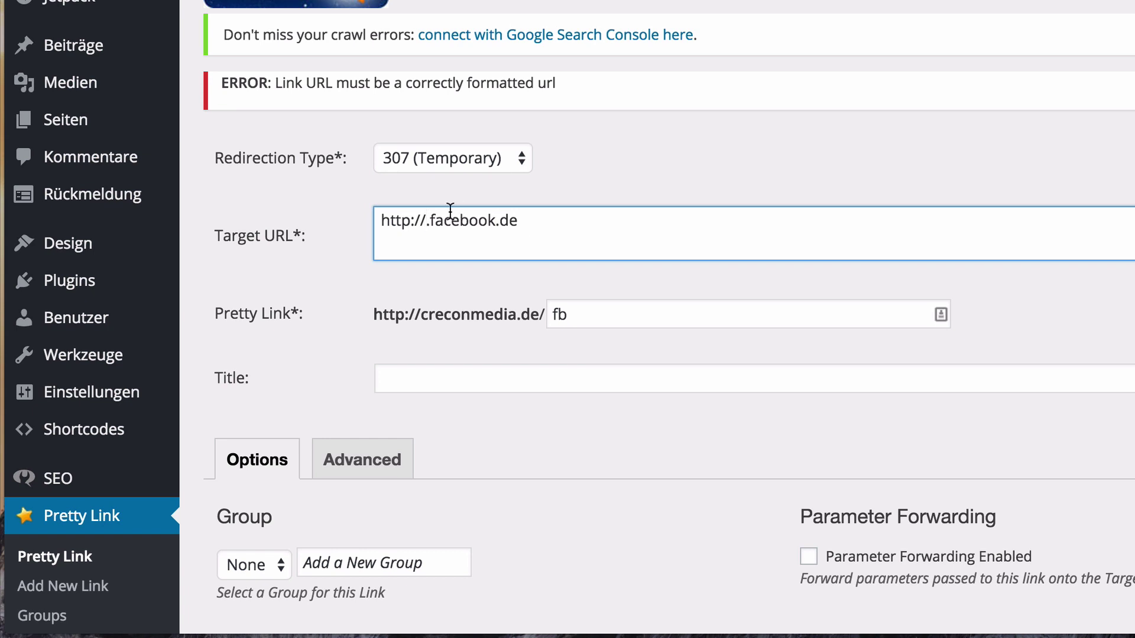
pyautogui.click(431, 220)
pyautogui.press('BackSpace')
pyautogui.scroll(-2, 431, 220)
pyautogui.scroll(-5, 390, 337)
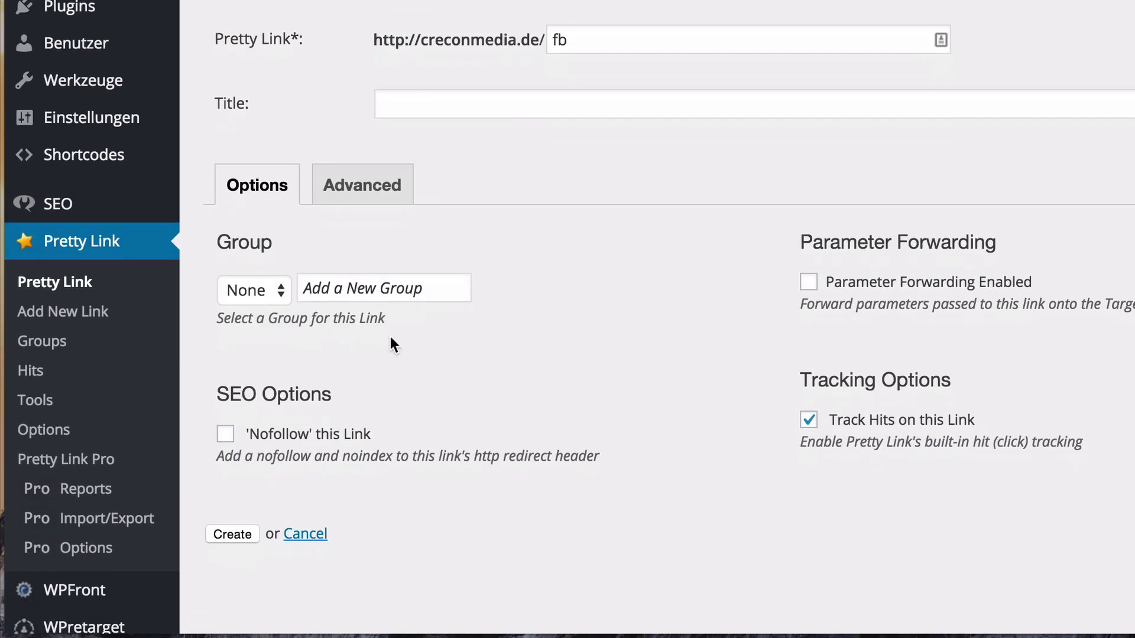
pyautogui.click(227, 528)
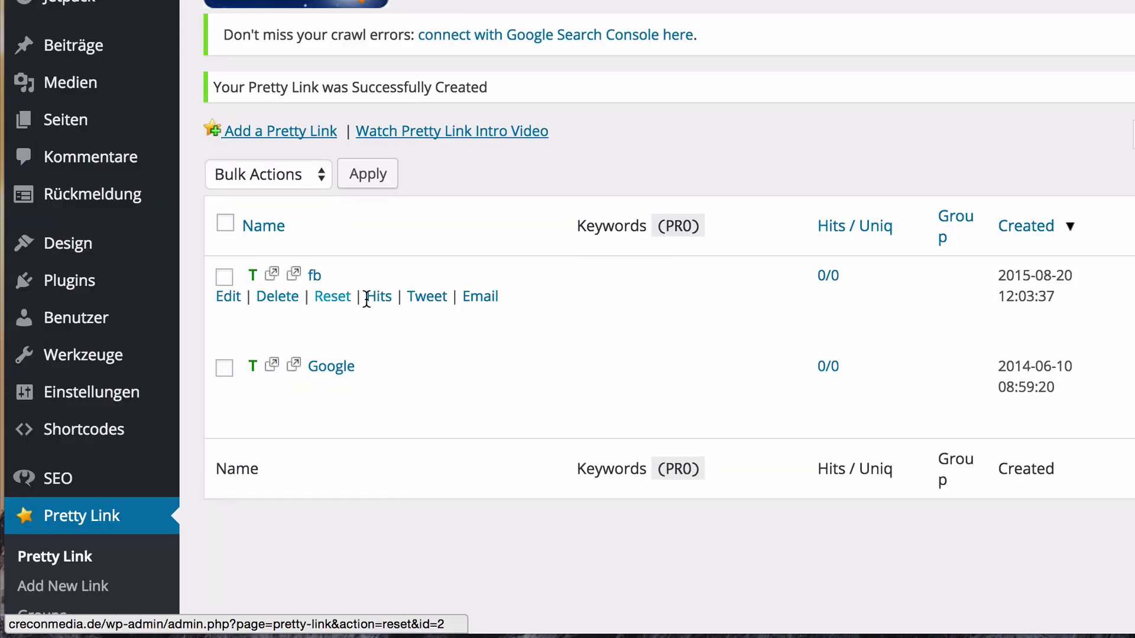
# Open the fb link for editing, check its target URL and save it with the same settings.
pyautogui.click(230, 299)
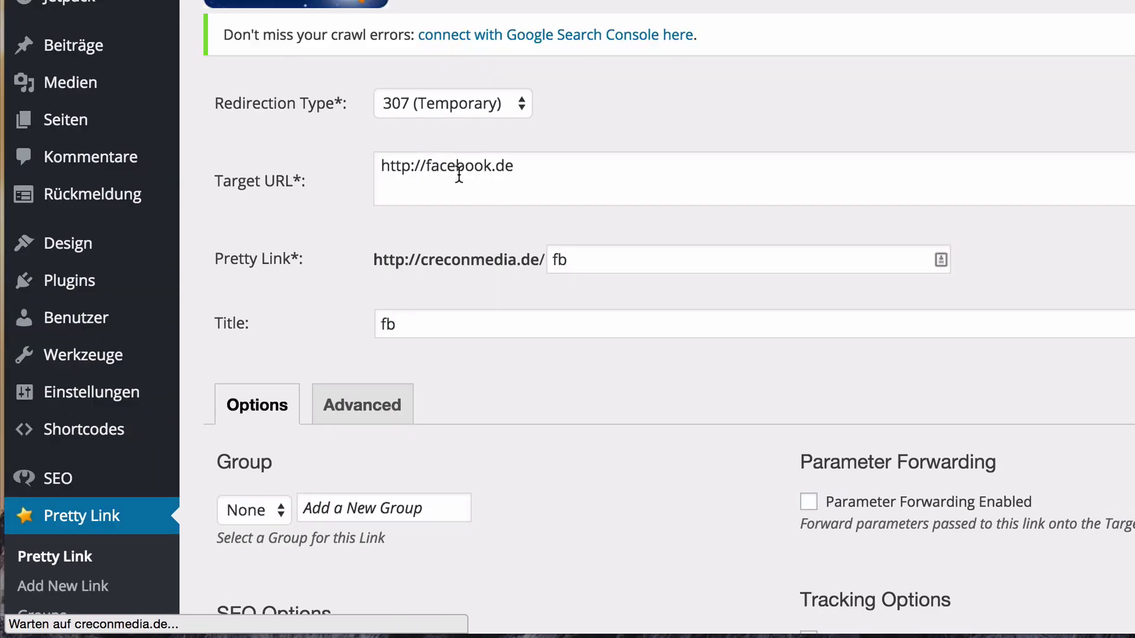
pyautogui.tripleClick(459, 175)
pyautogui.click(505, 162)
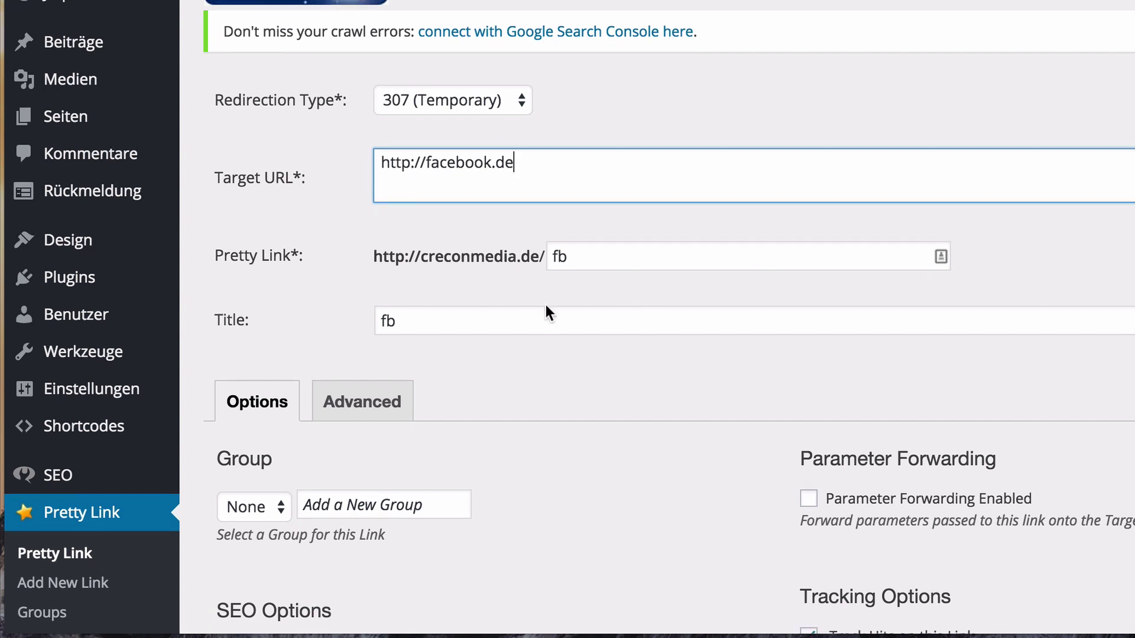
pyautogui.scroll(-5, 546, 304)
pyautogui.click(234, 536)
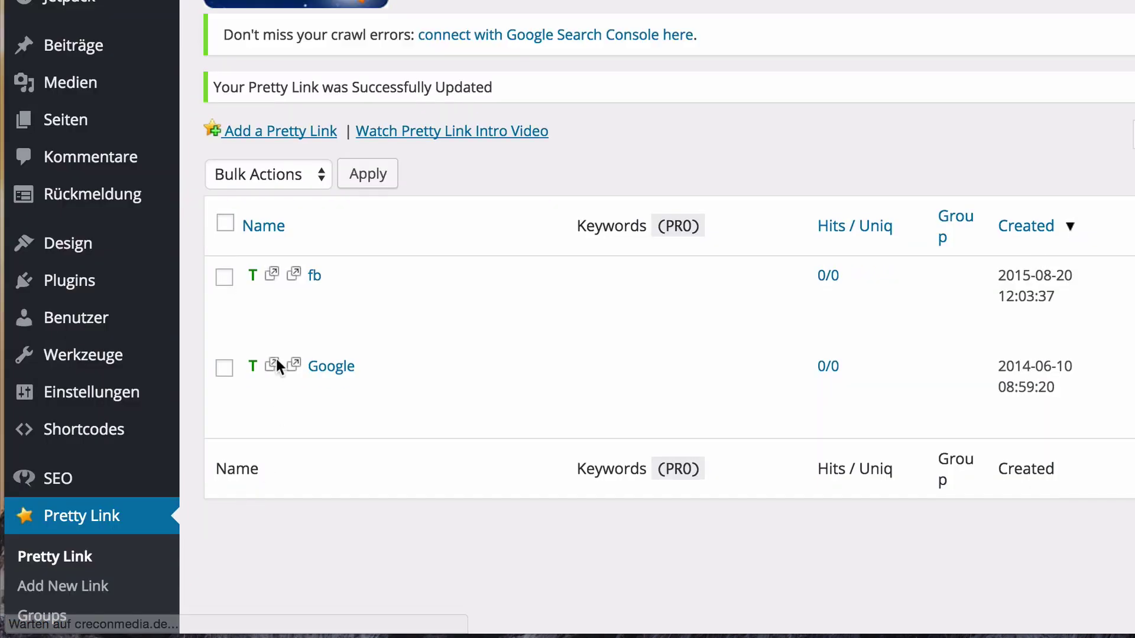
# Copy the fb link's short URL to the clipboard and load it in a new browser tab to test the redirect.
pyautogui.moveTo(308, 278)
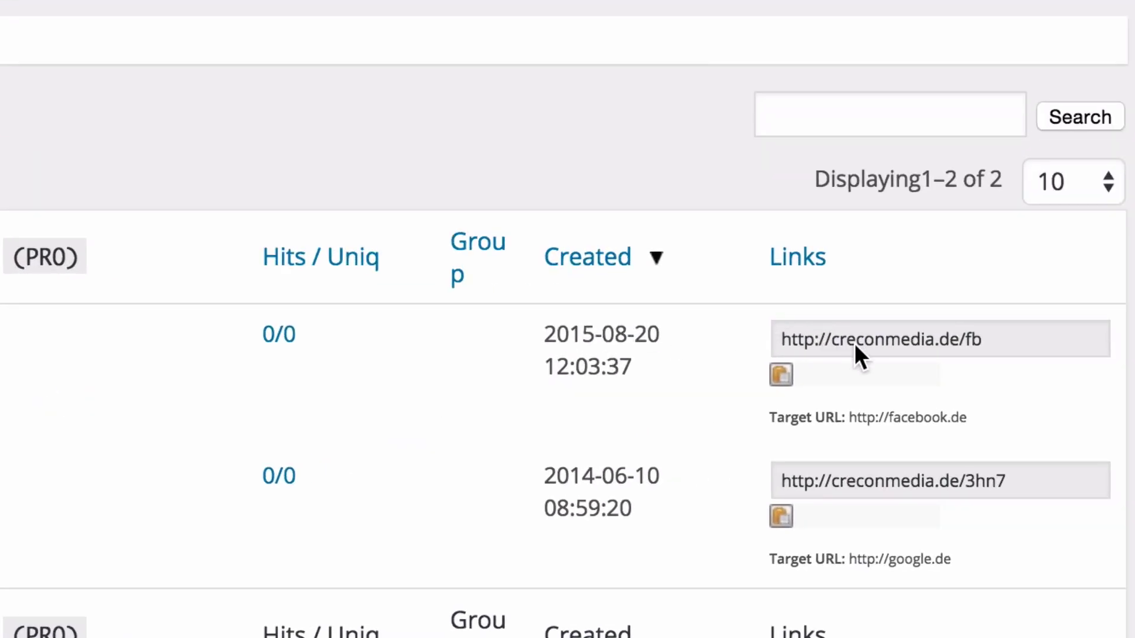
pyautogui.click(919, 338)
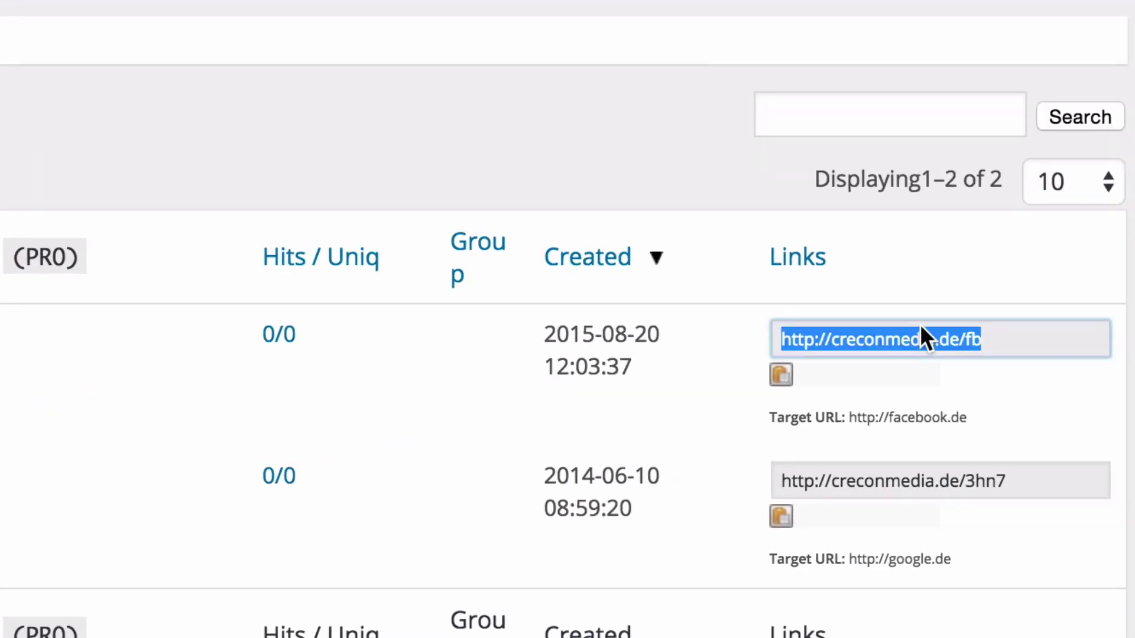
pyautogui.click(782, 376)
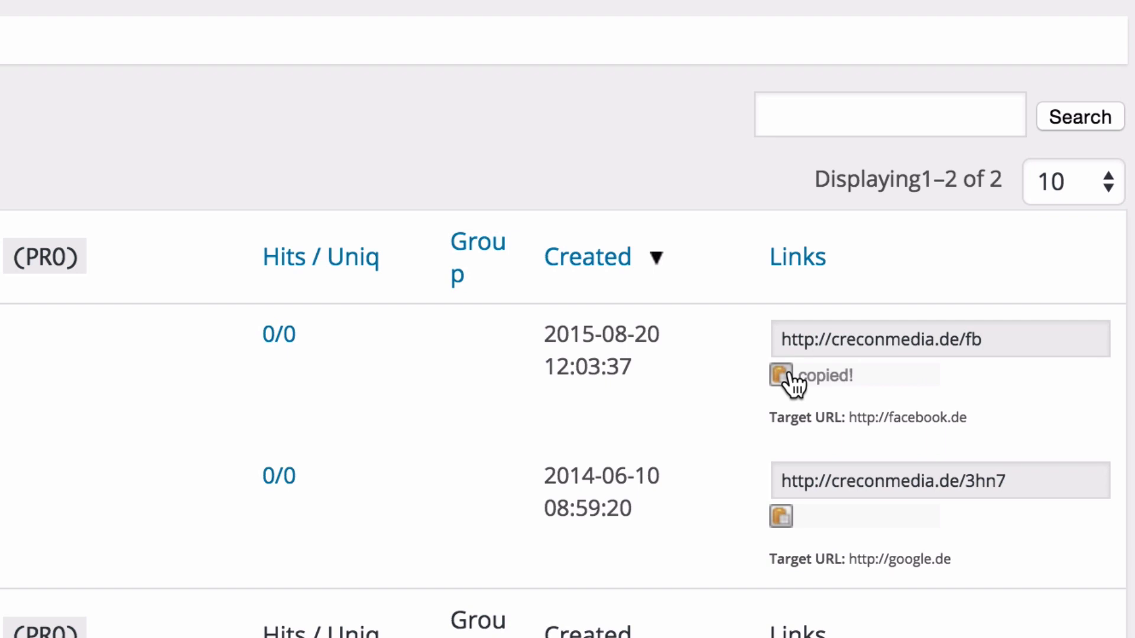
pyautogui.press('super+t')
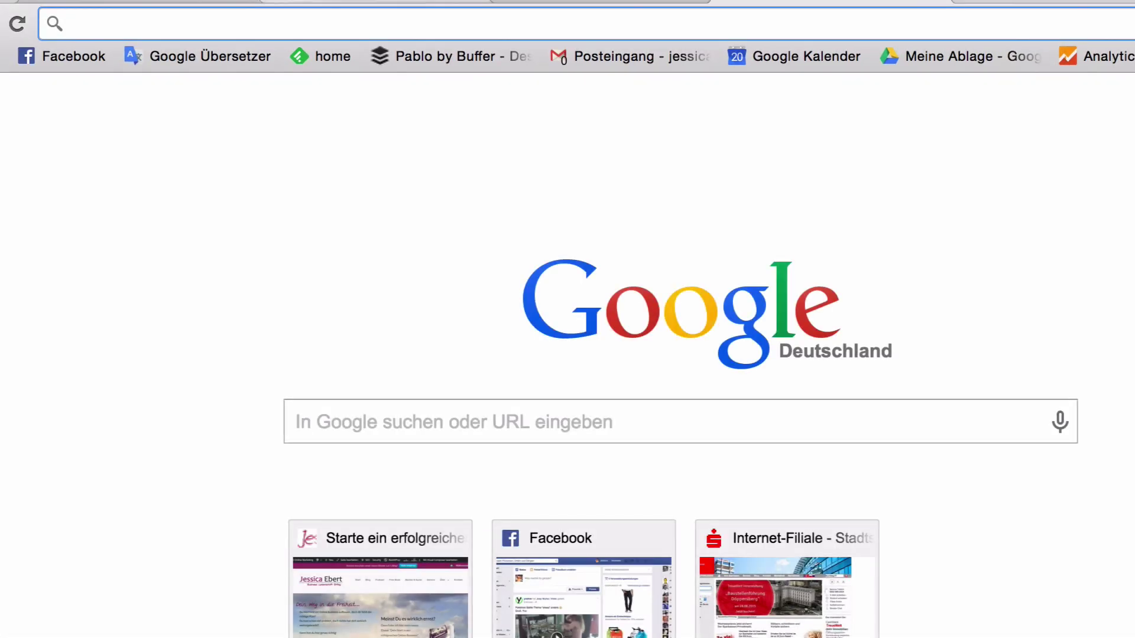
pyautogui.press('super+v')
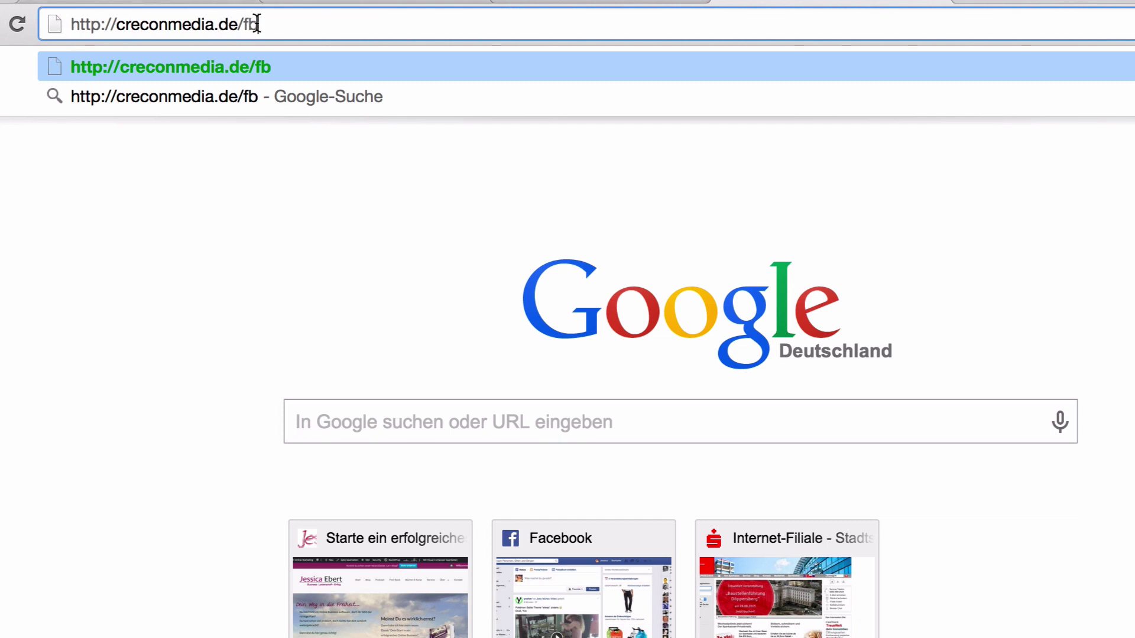
pyautogui.press('Return')
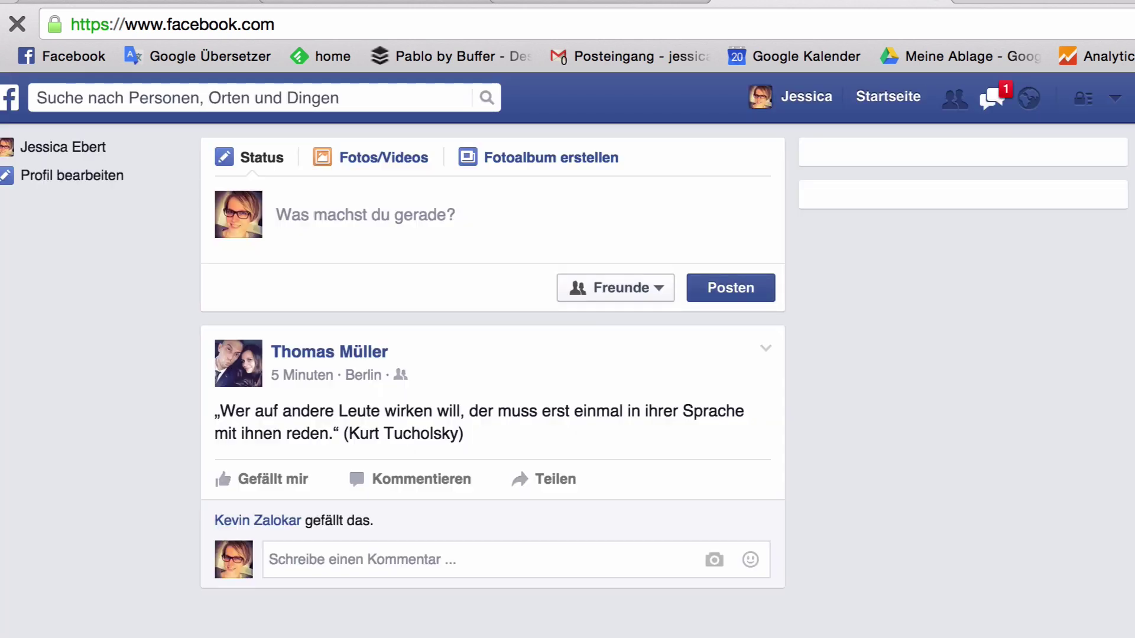
# Return to the Pretty Link admin page and examine the hits report for all links, including chart and visit list.
pyautogui.click(577, 5)
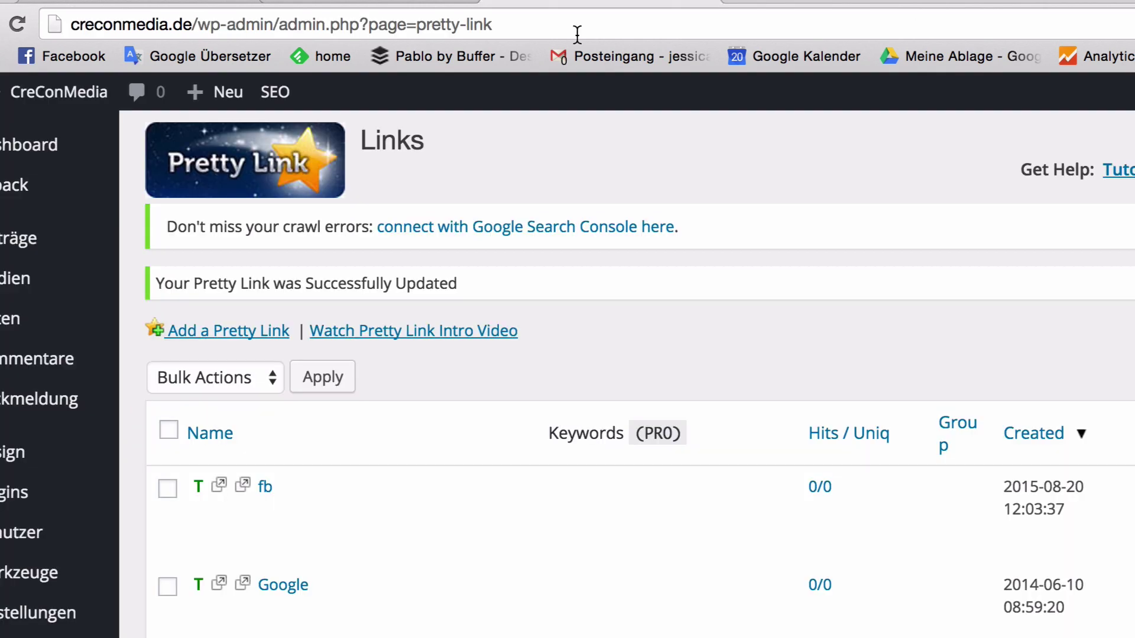
pyautogui.scroll(-5, 596, 495)
pyautogui.scroll(-2, 596, 499)
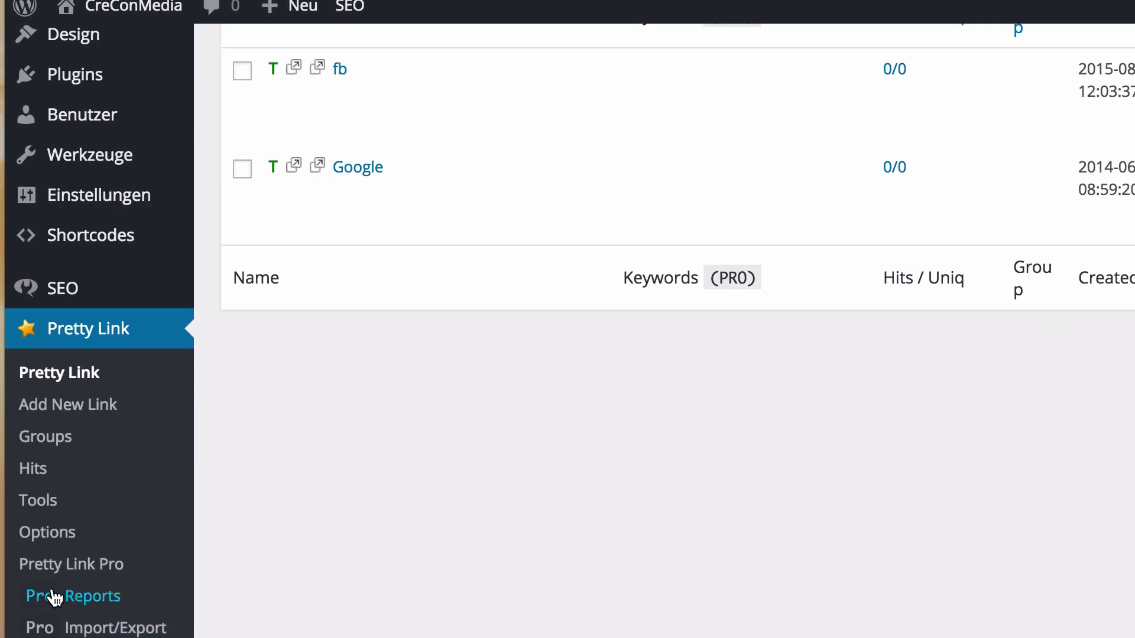
pyautogui.click(36, 471)
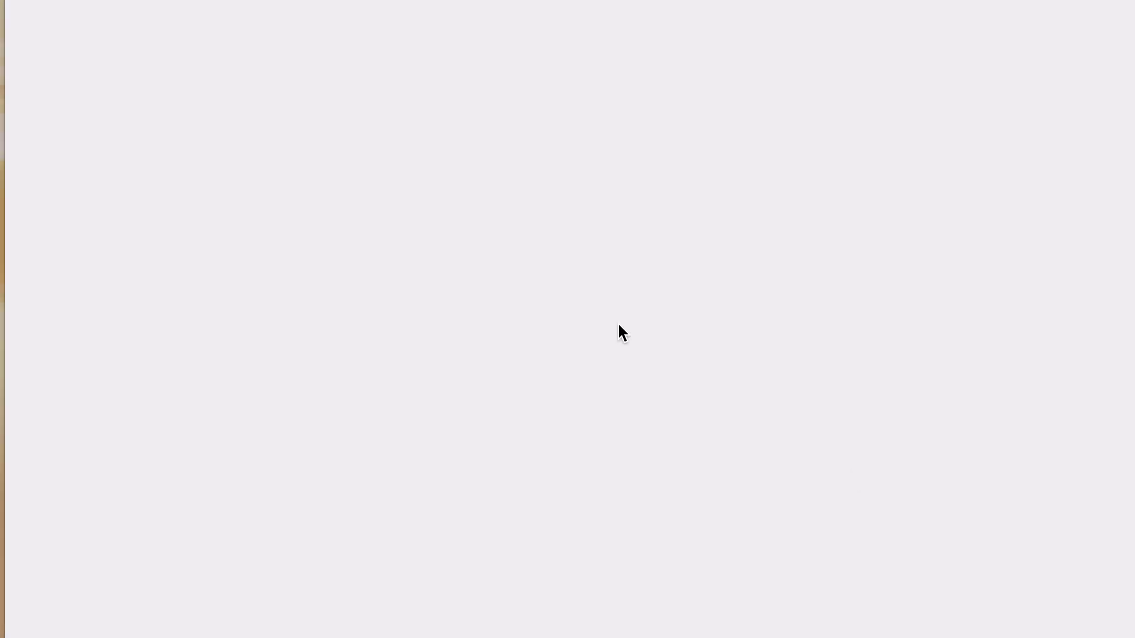
pyautogui.scroll(-4, 592, 295)
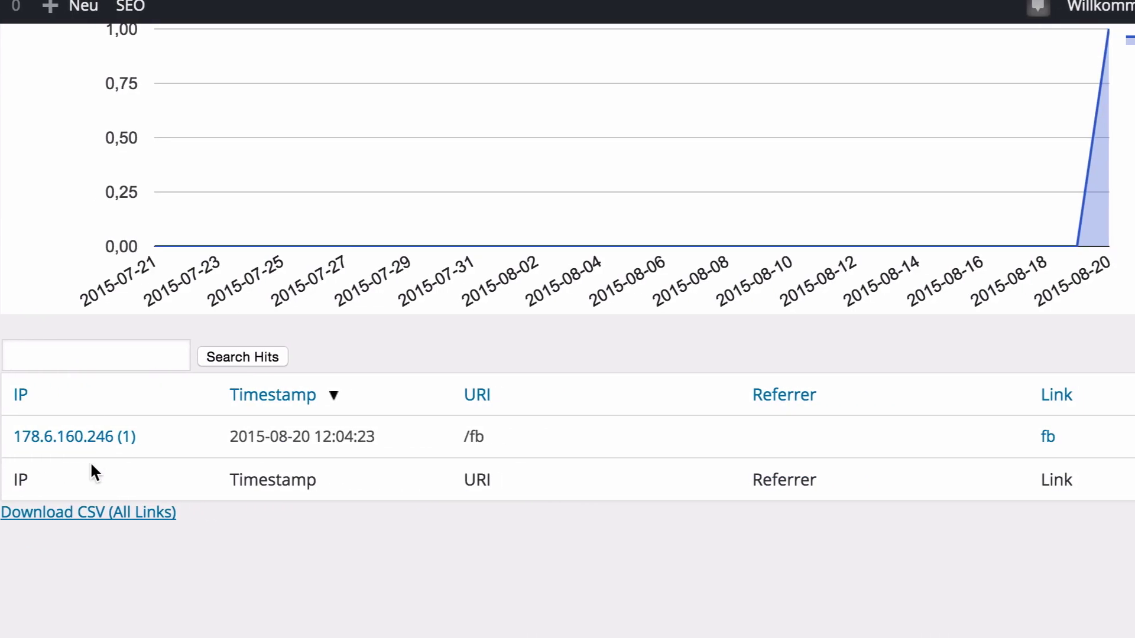
pyautogui.scroll(3, 603, 401)
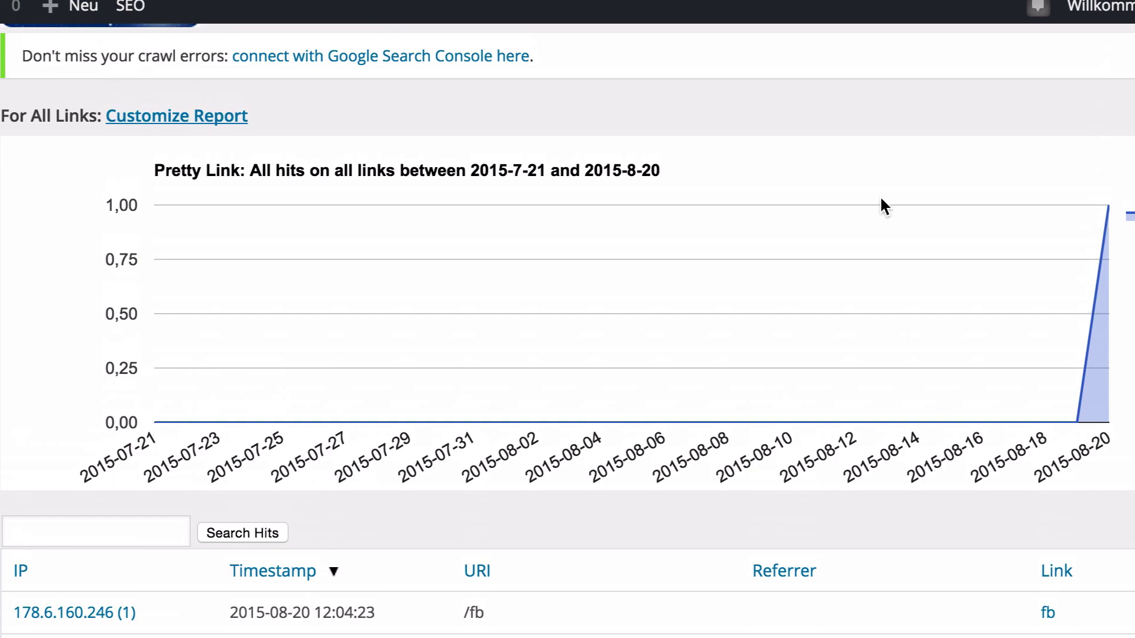
# Check the visit list and CSV download option below the hits chart, and return to the list of pretty links.
pyautogui.scroll(-3, 520, 235)
pyautogui.scroll(-2, 521, 235)
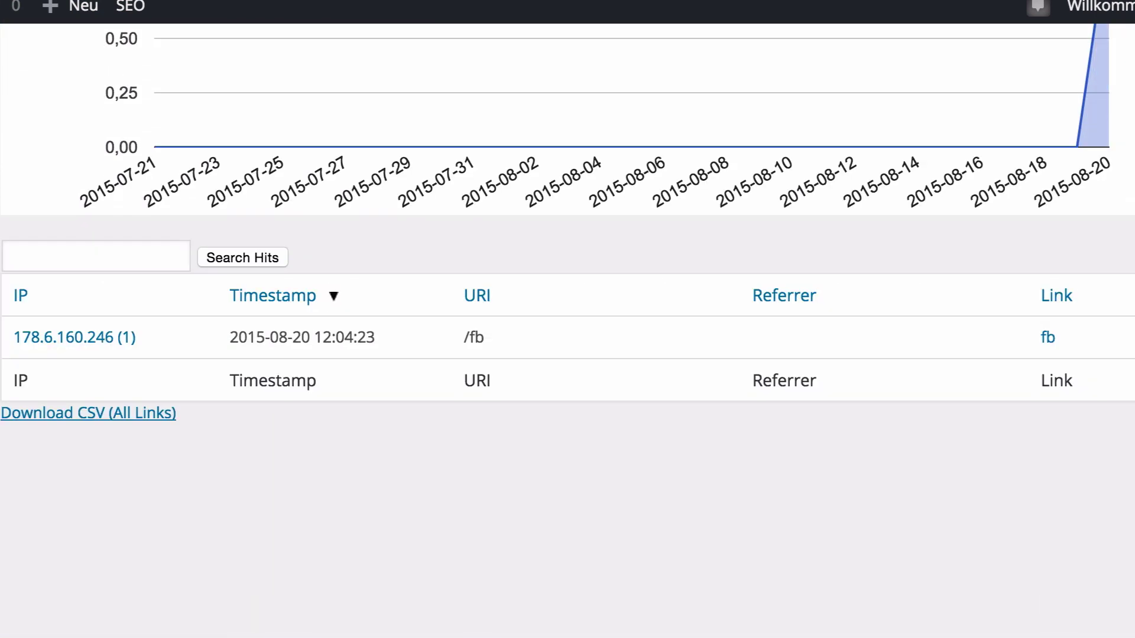
pyautogui.hotkey('alt', 'Left')
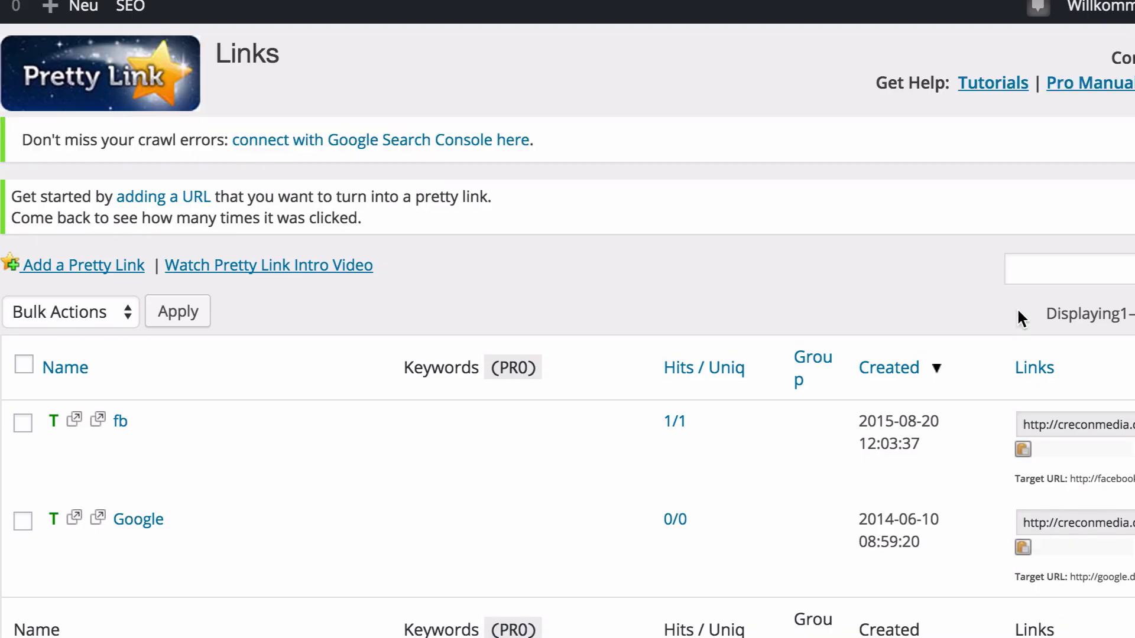
# Open the form for adding a new pretty link.
pyautogui.moveTo(659, 447)
pyautogui.scroll(-1, 89, 414)
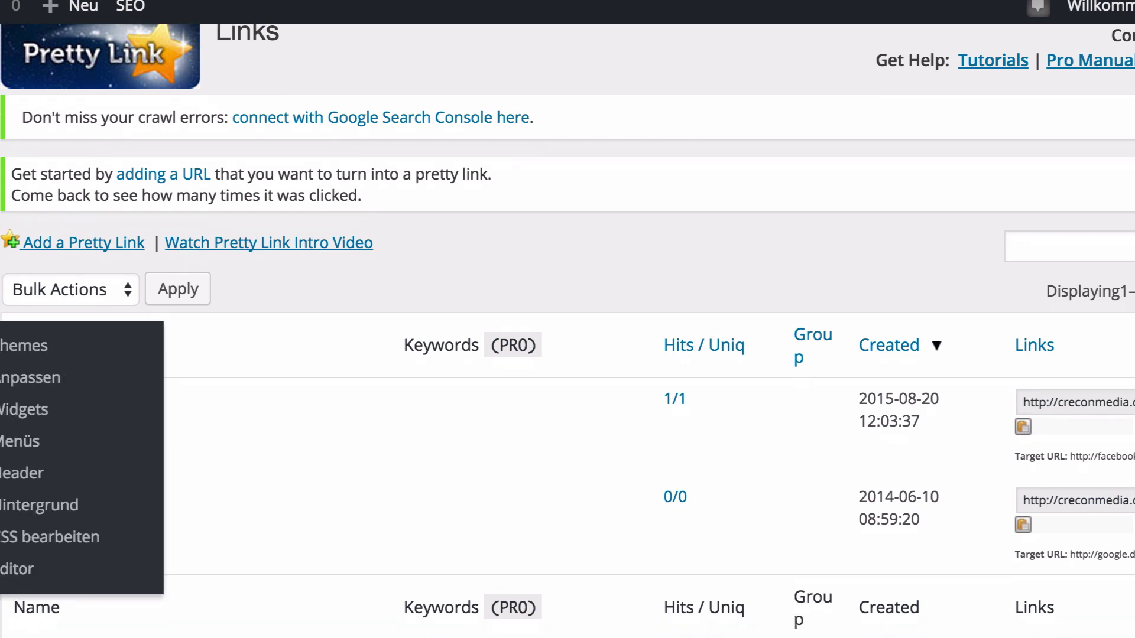
pyautogui.scroll(1, 59, 385)
pyautogui.moveTo(28, 109)
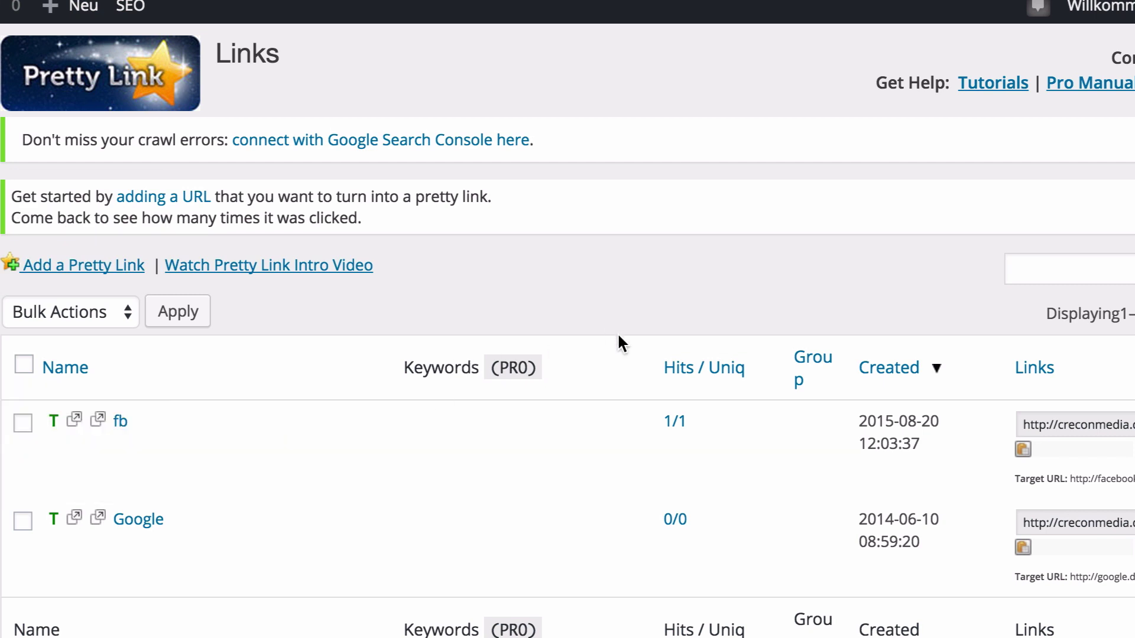
pyautogui.scroll(-1, 414, 328)
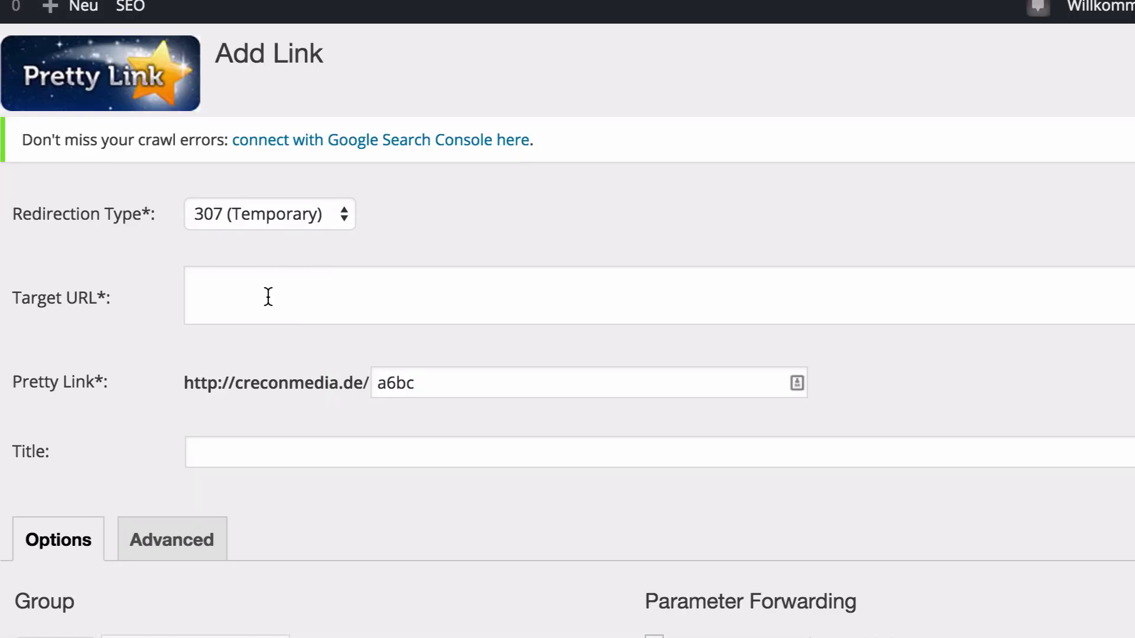
# Review the new link form's target URL field, domain and slug of the pretty link, and its group, SEO, forwarding and tracking options.
pyautogui.click(268, 297)
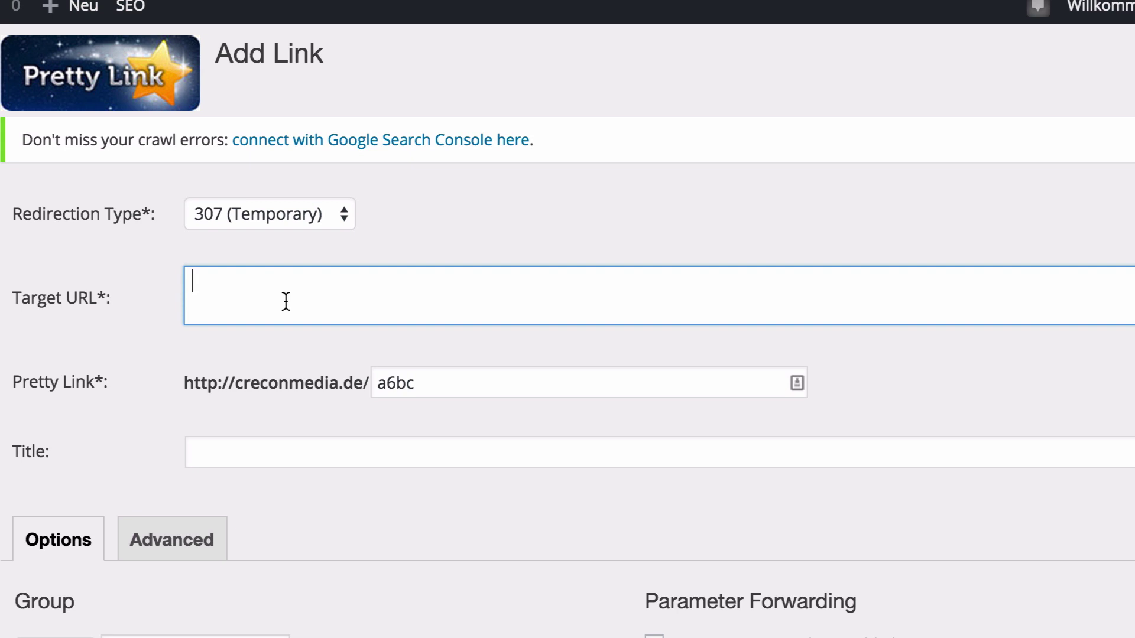
pyautogui.doubleClick(50, 373)
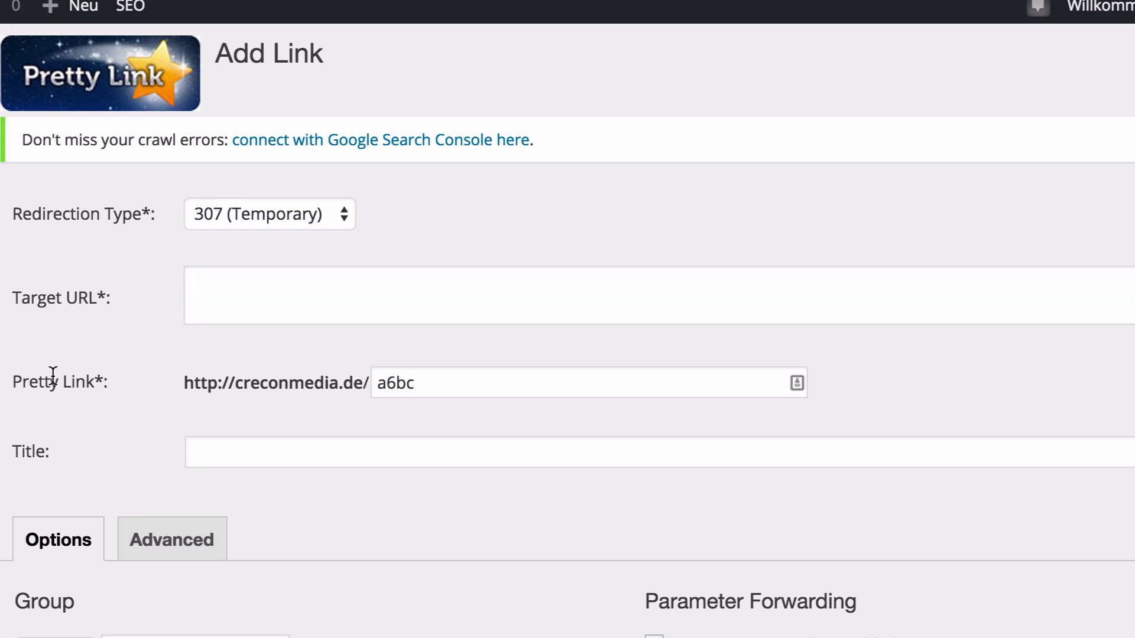
pyautogui.click(218, 378)
pyautogui.moveTo(189, 383); pyautogui.dragTo(370, 373)
pyautogui.doubleClick(385, 377)
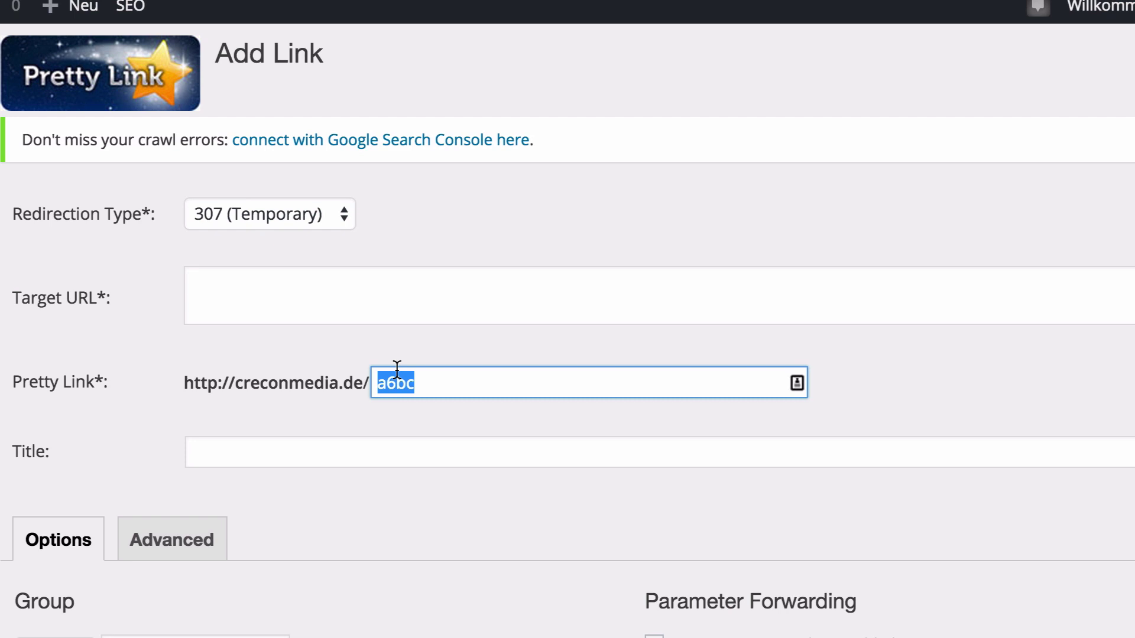
pyautogui.click(463, 394)
pyautogui.scroll(-5, 339, 391)
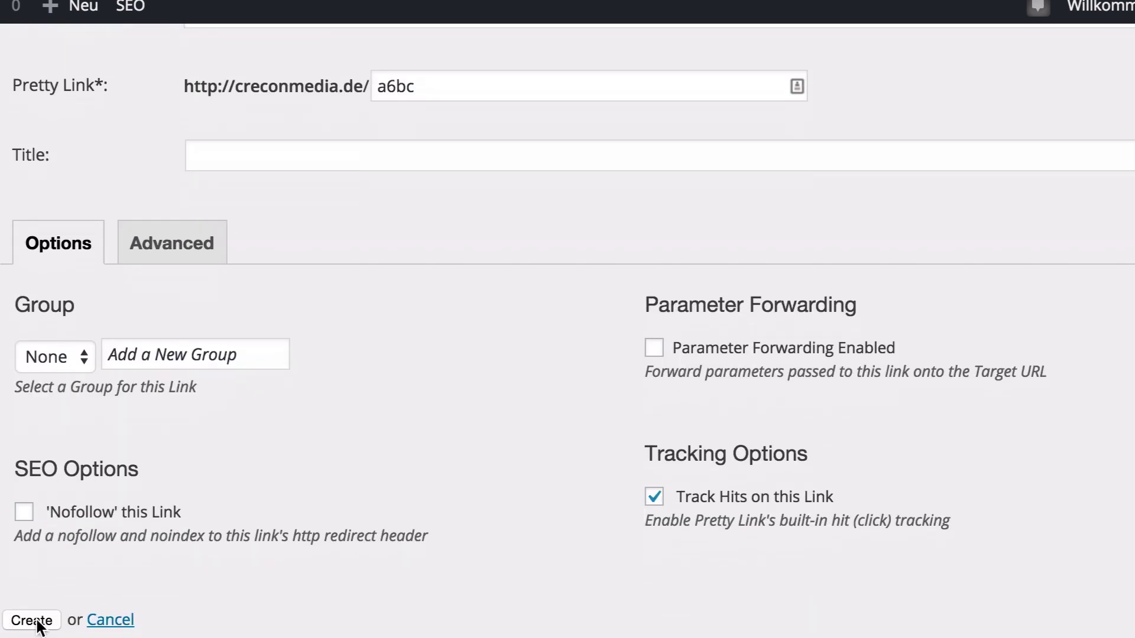